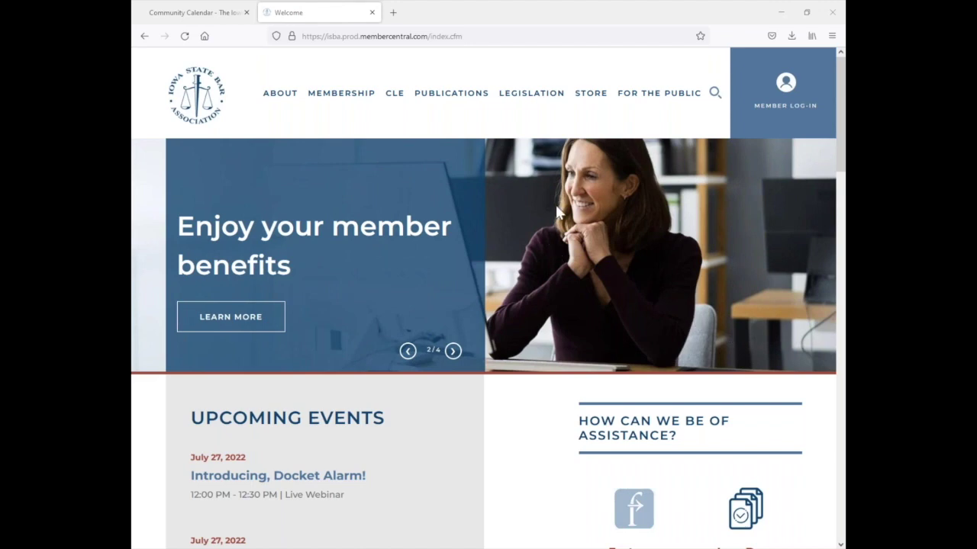
- Log in to the member account with the password and dismiss Firefox's save-login prompt
left_click(790, 97)
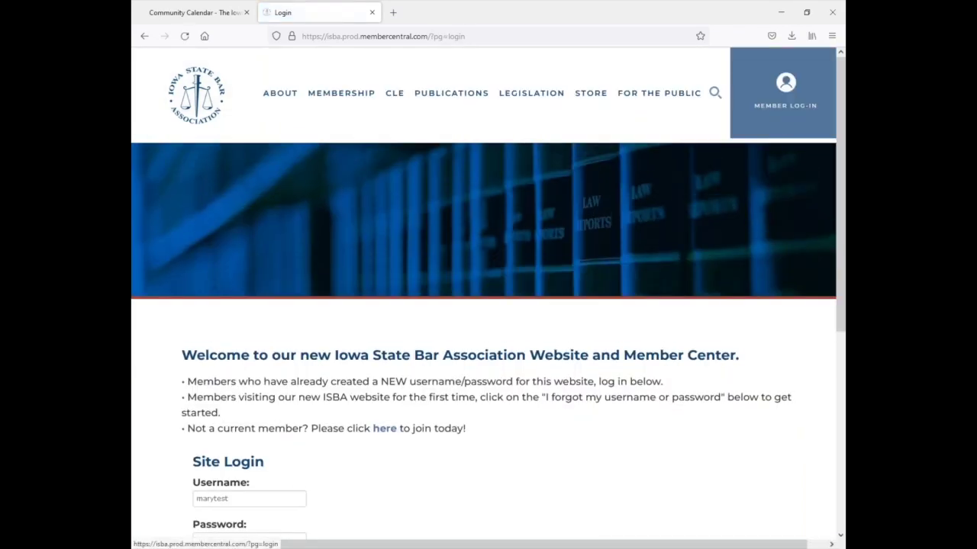
scroll(840, 187, "down", 2)
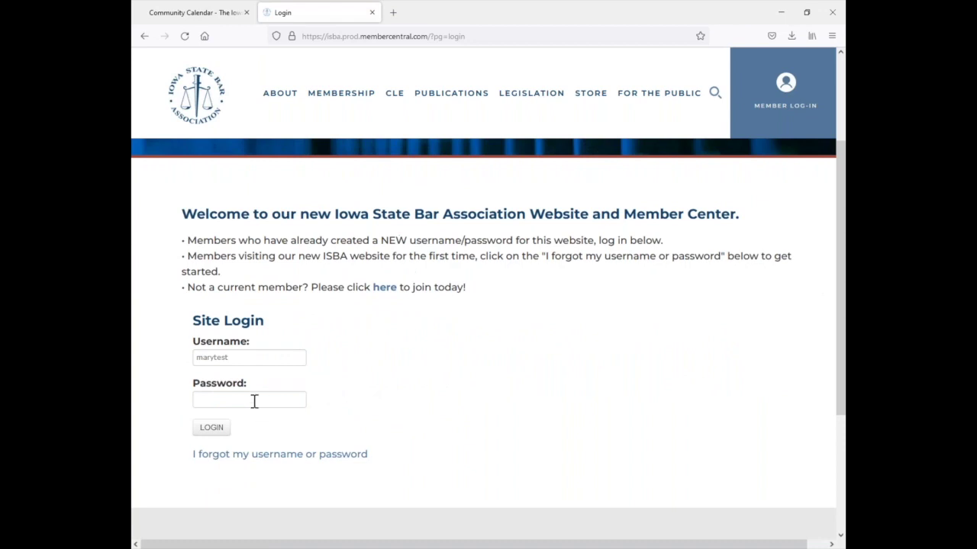
left_click(254, 400)
type("••")
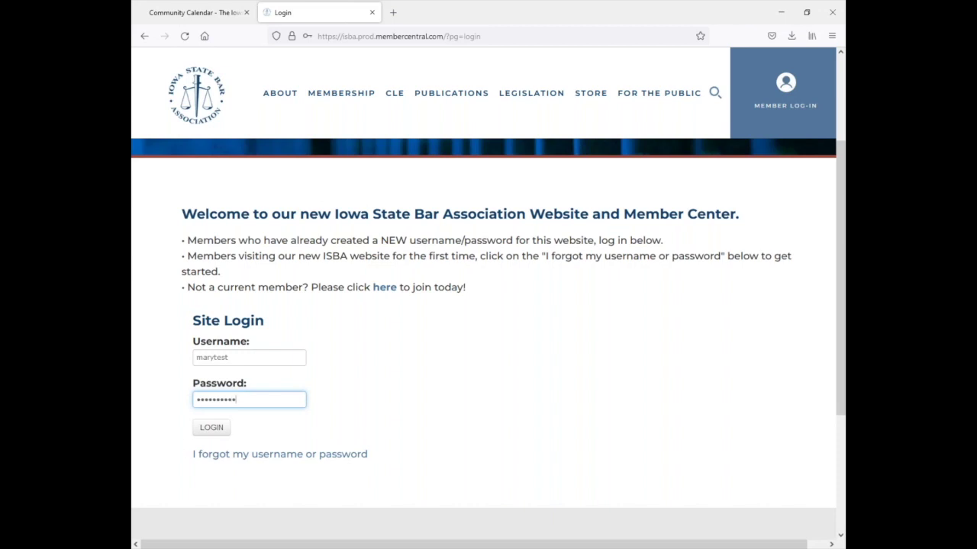
left_click(204, 429)
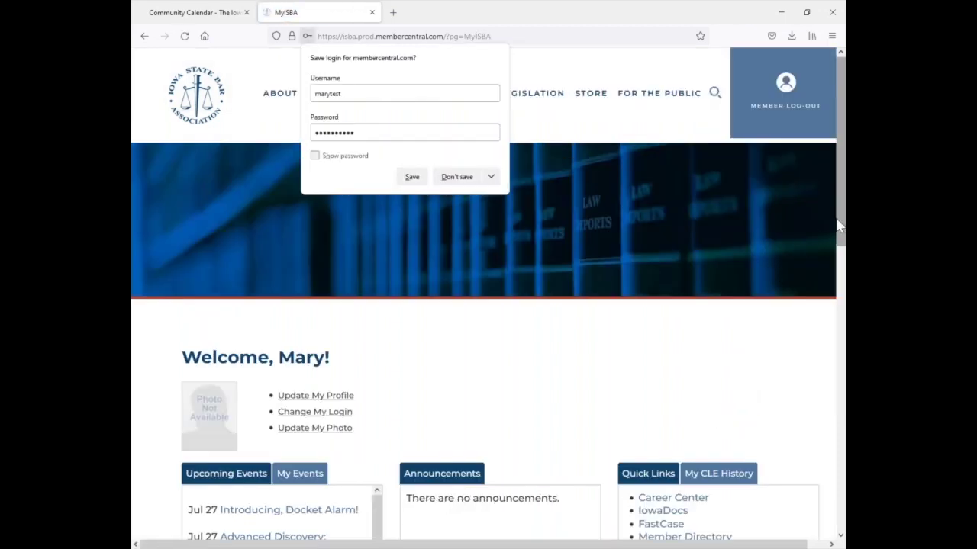
left_click_drag(834, 221, 830, 254)
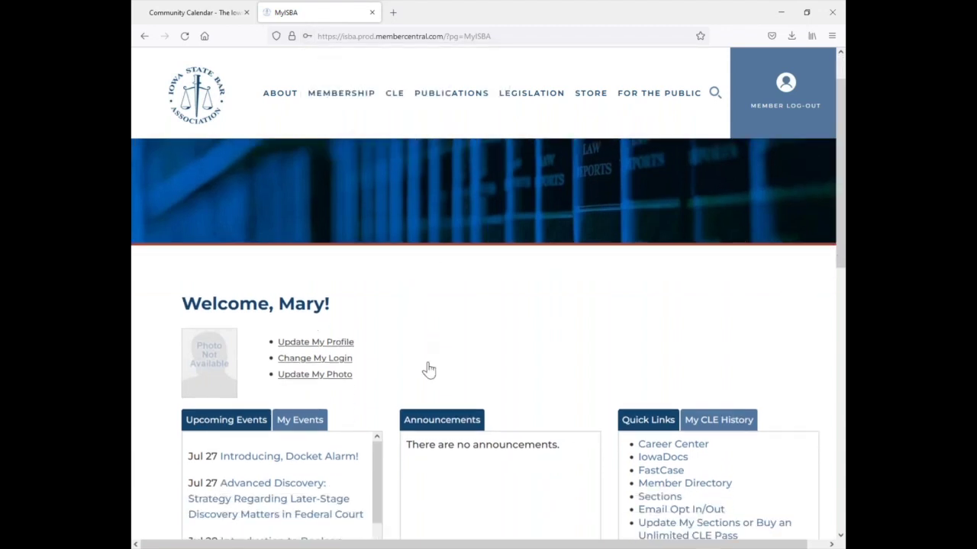
mouse_move(389, 103)
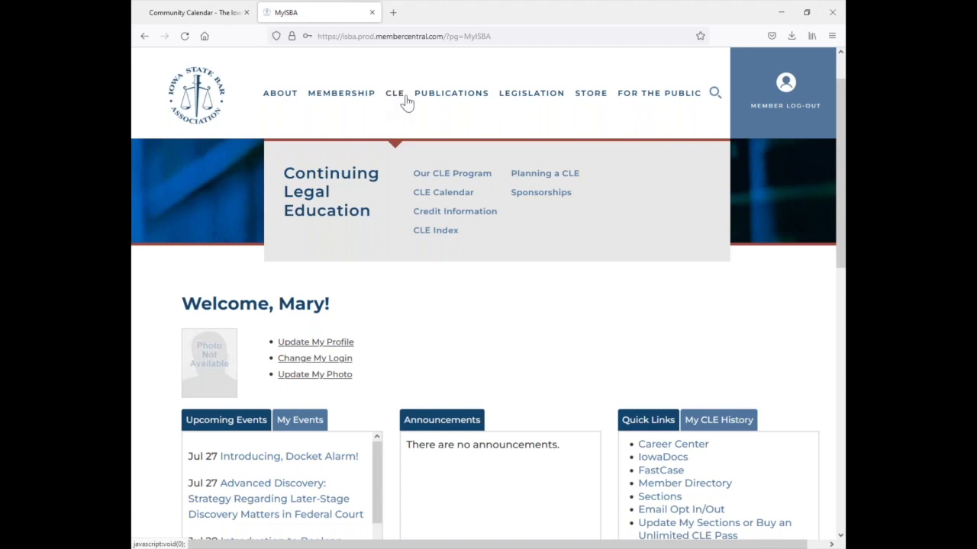
- Open the 2022 Bridge the Gap Seminar from the CLE Calendar listings
left_click(439, 198)
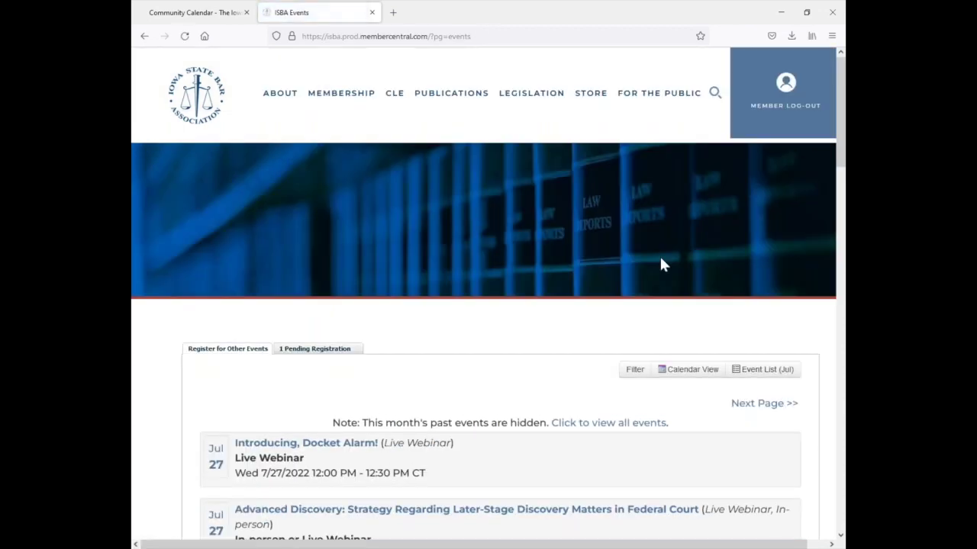
left_click_drag(842, 141, 830, 419)
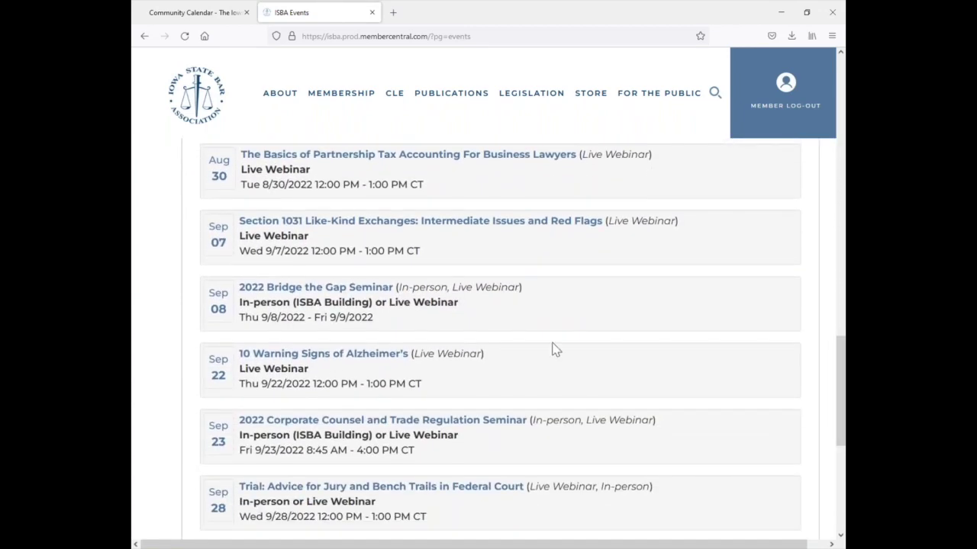
left_click(335, 288)
- Start registration for the seminar and accept the ISBA Members rate
left_click(752, 313)
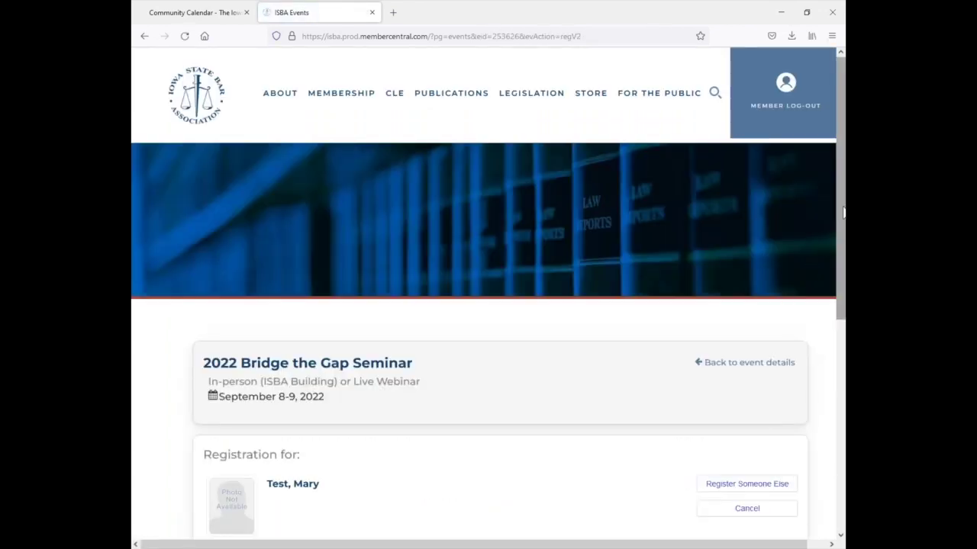
left_click_drag(839, 215, 838, 328)
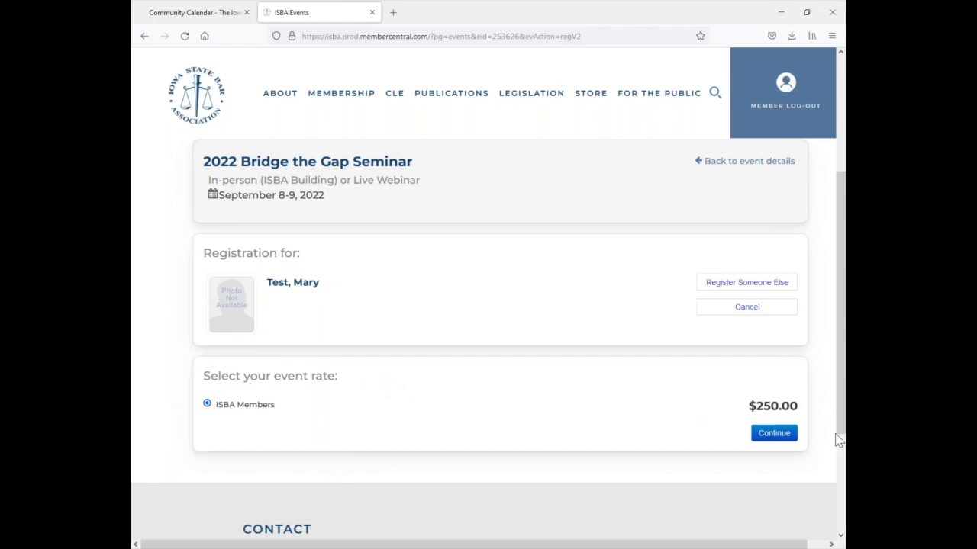
left_click(773, 433)
scroll(839, 323, "down", 3)
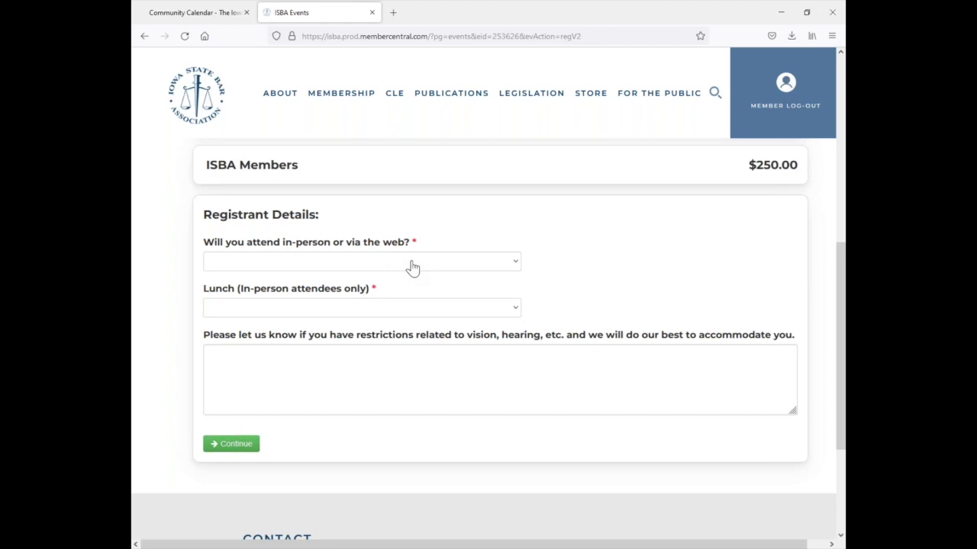
- Choose in-person attendance with lunch and continue to the $250.00 payment page
left_click(412, 266)
left_click(311, 293)
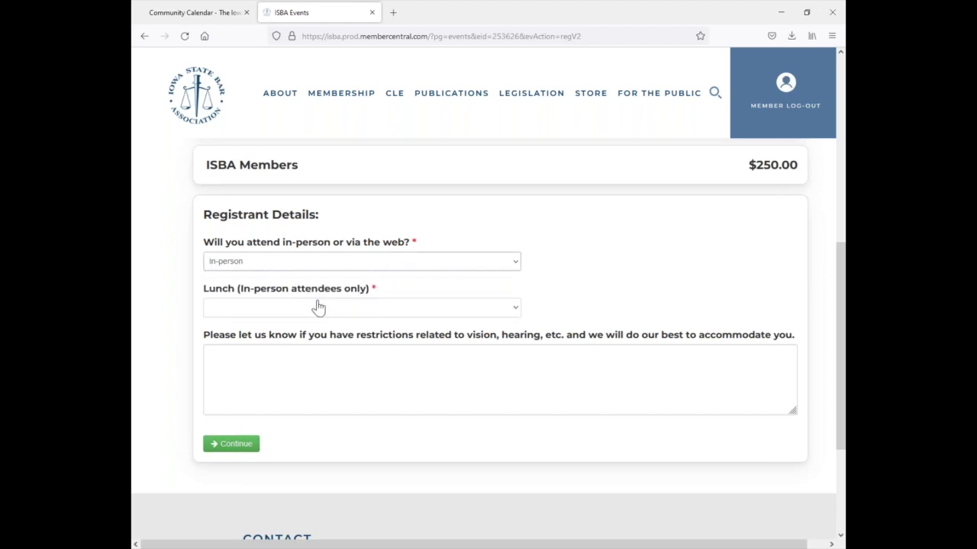
left_click(321, 309)
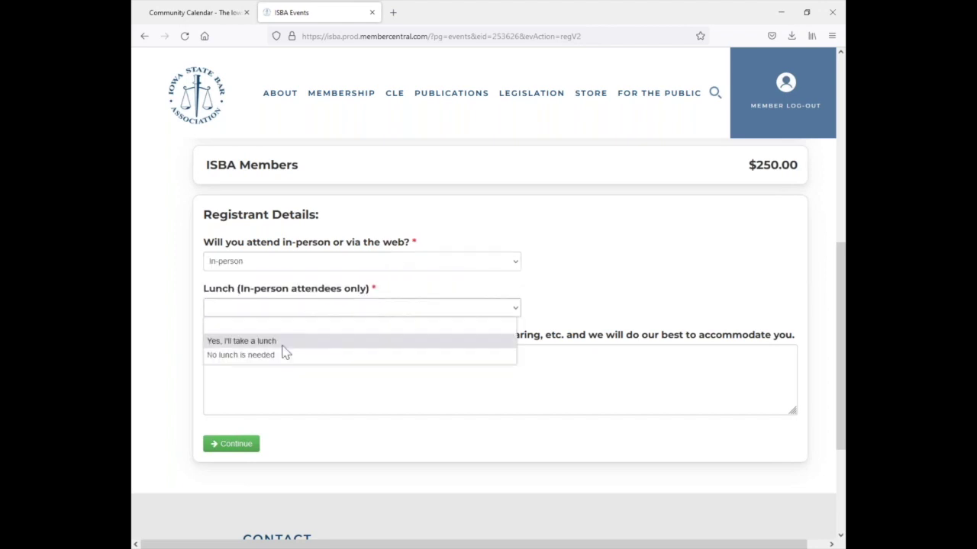
left_click(282, 342)
left_click(234, 443)
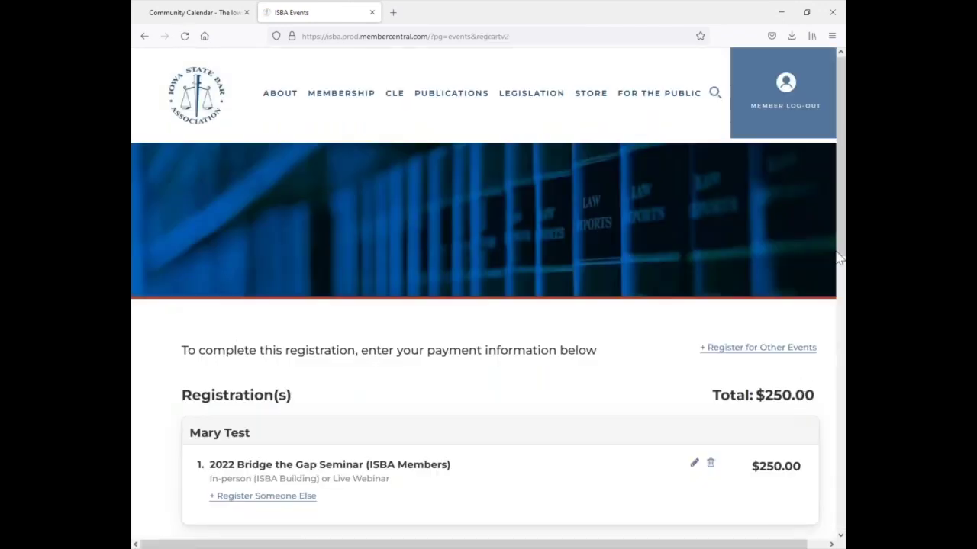
- Delete the pending Bridge the Gap Seminar registration from the payment page and confirm
left_click_drag(840, 219, 832, 353)
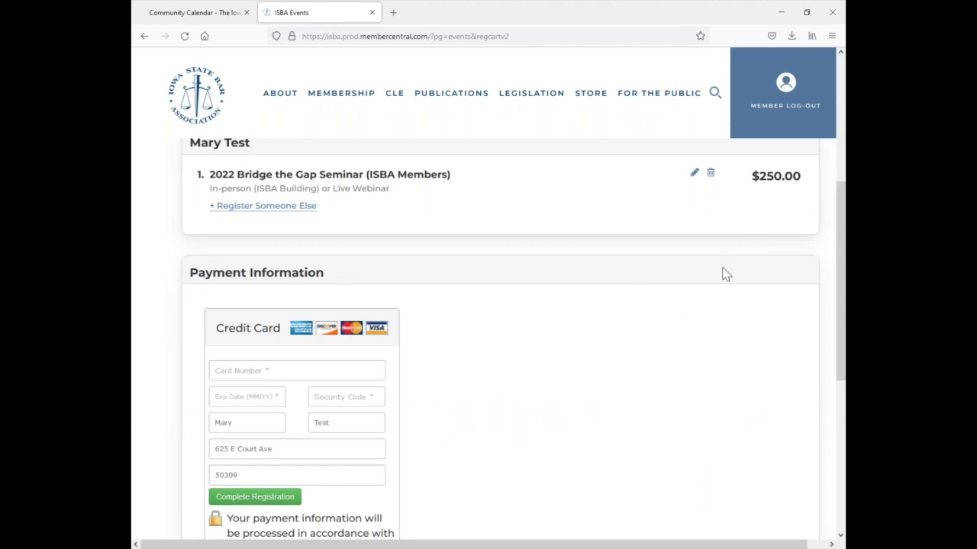
left_click(710, 173)
left_click(537, 318)
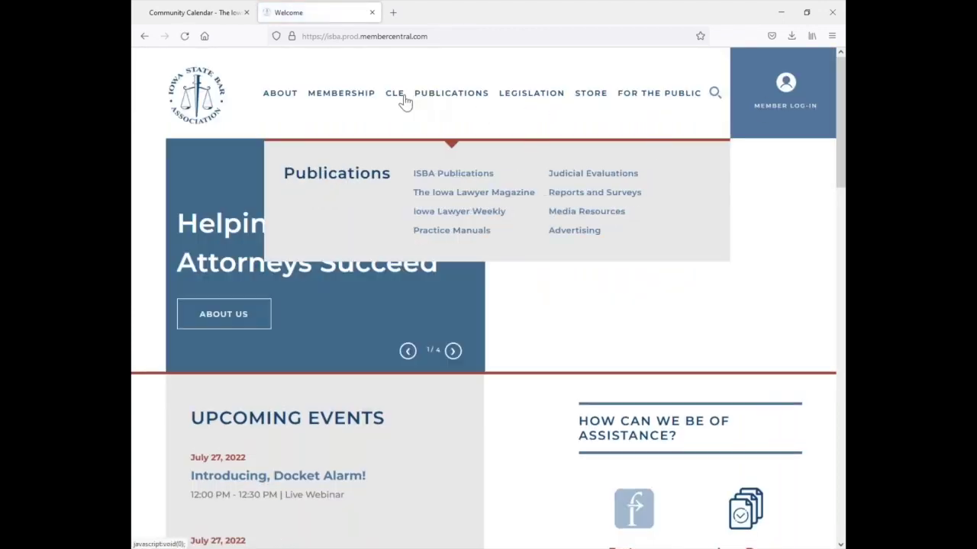
- Open Expanding Resources for Guardianships from the CLE Calendar and start its registration
mouse_move(394, 97)
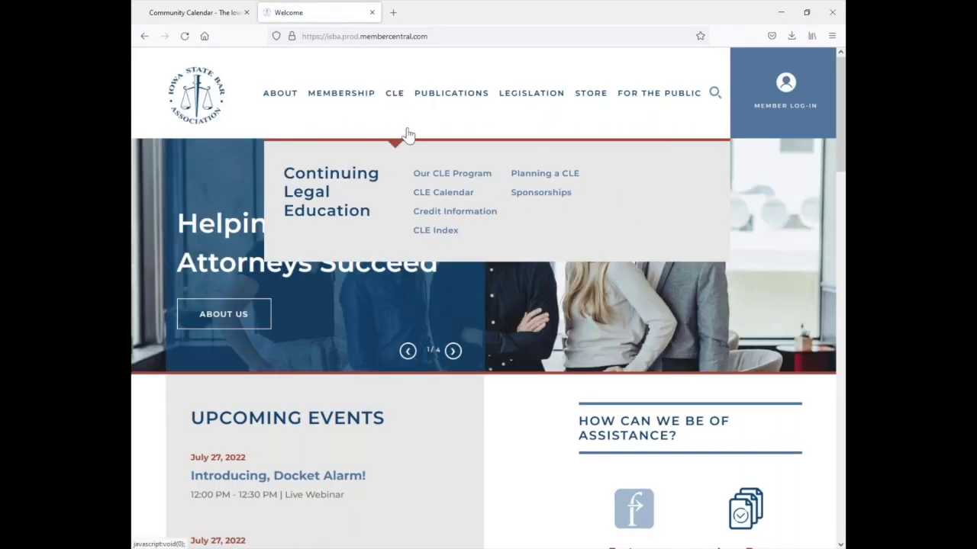
left_click(426, 200)
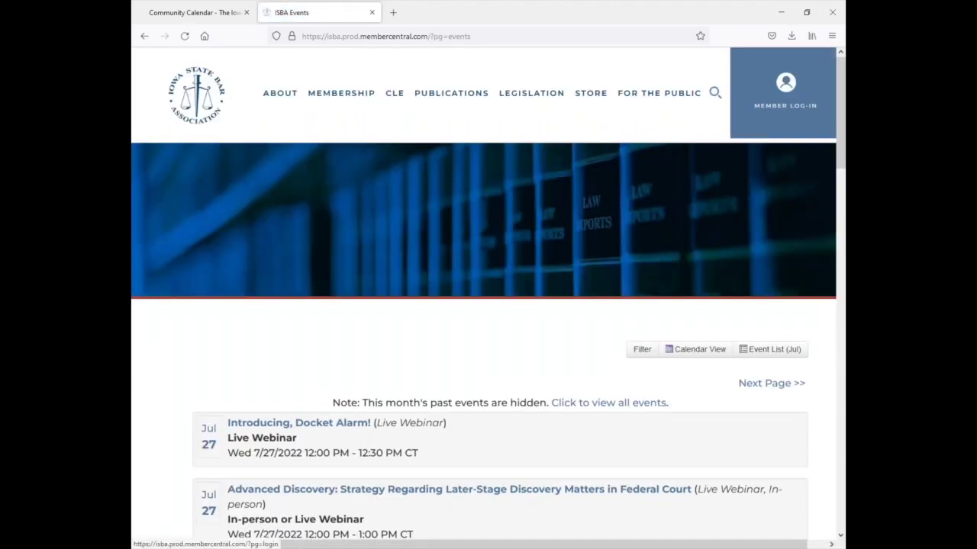
left_click_drag(839, 142, 818, 286)
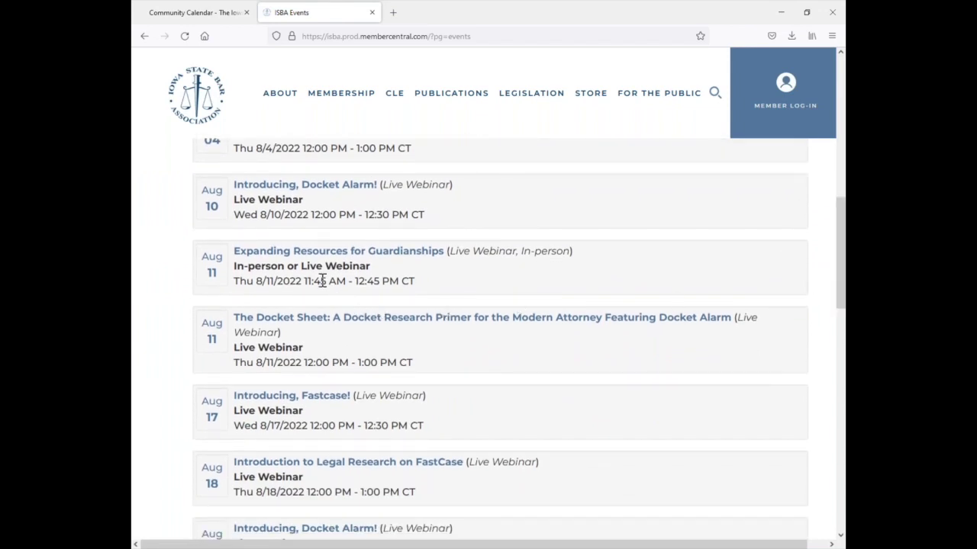
left_click(324, 258)
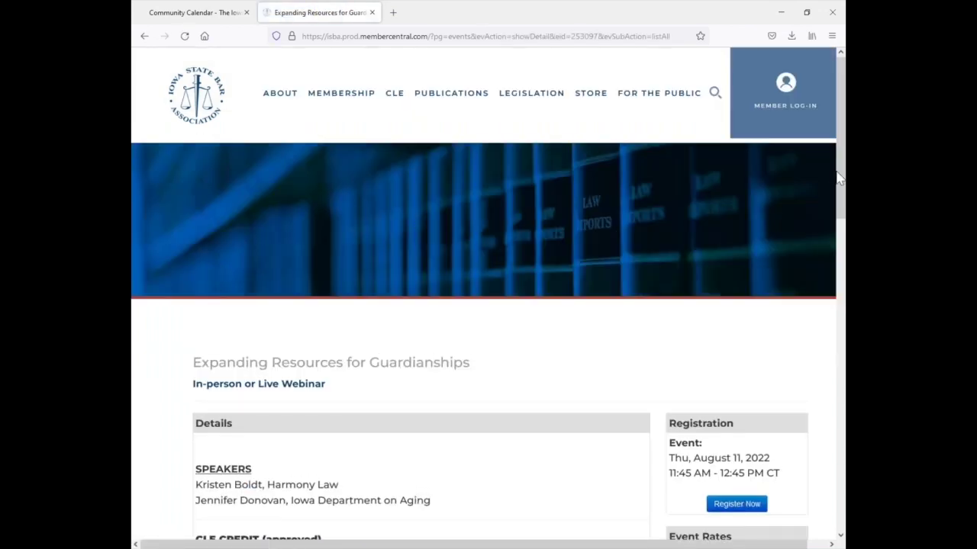
left_click_drag(840, 181, 837, 255)
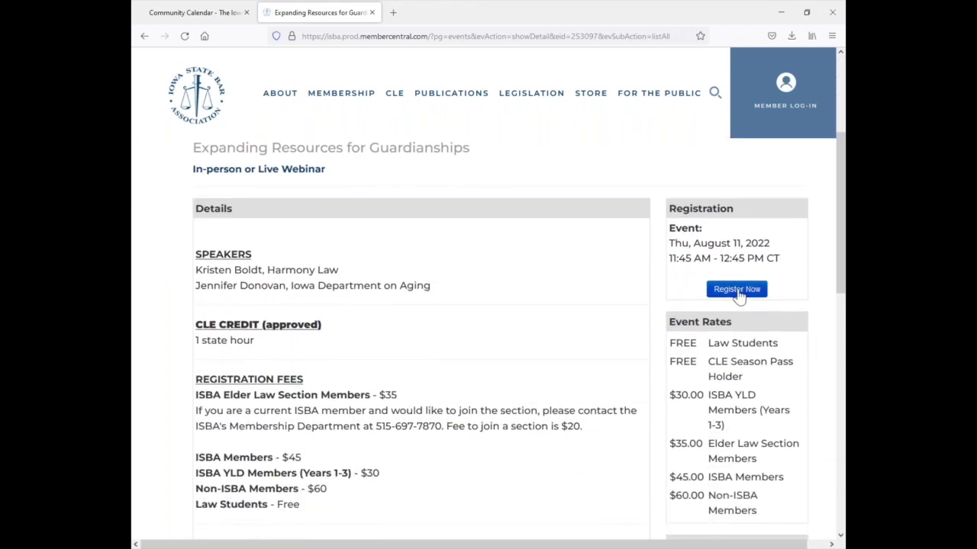
left_click(740, 291)
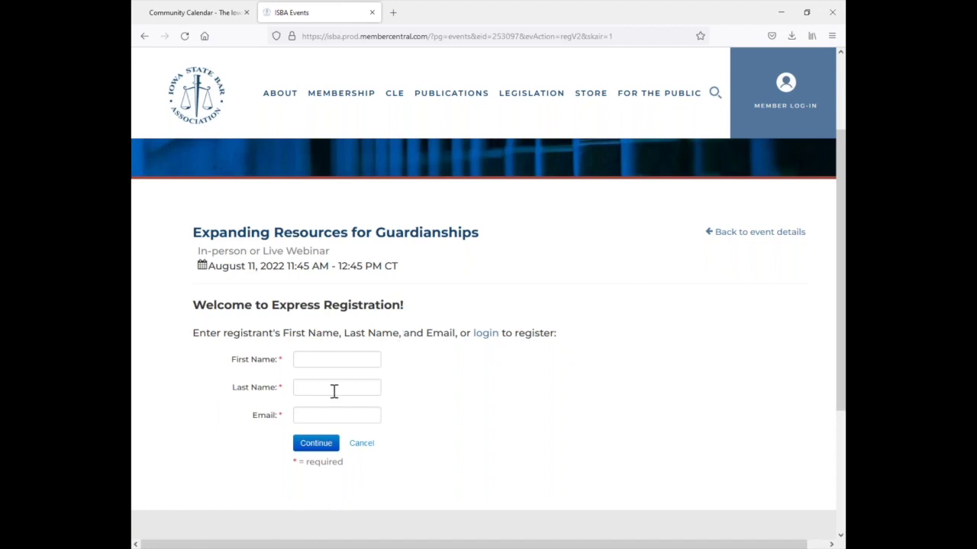
- Fill in the registrant's first name, last name and e-mail, then register the matching account
left_click(318, 357)
type("Mary")
key("Tab")
type("Test")
key("Tab")
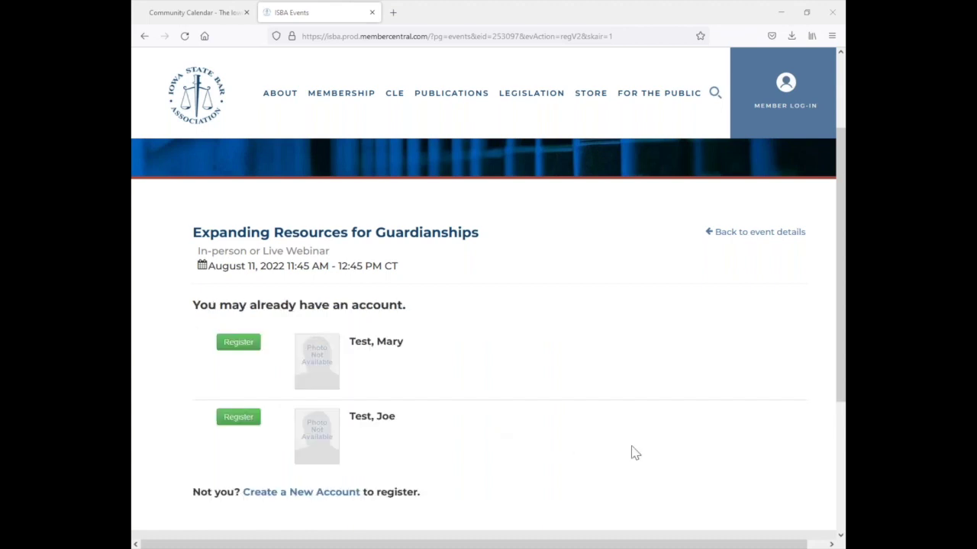
left_click(239, 345)
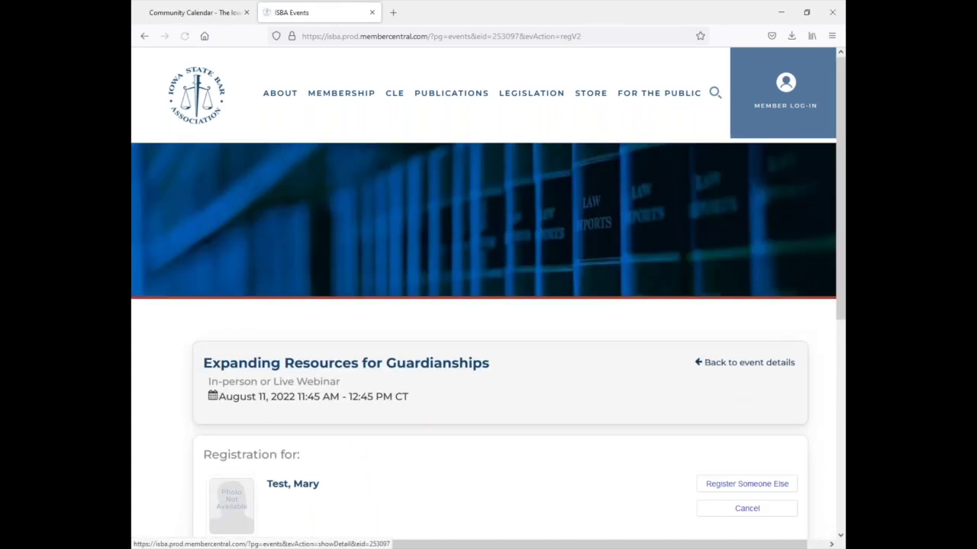
- Accept the $45 ISBA Members rate and pick in-person attendance
left_click_drag(831, 244, 839, 393)
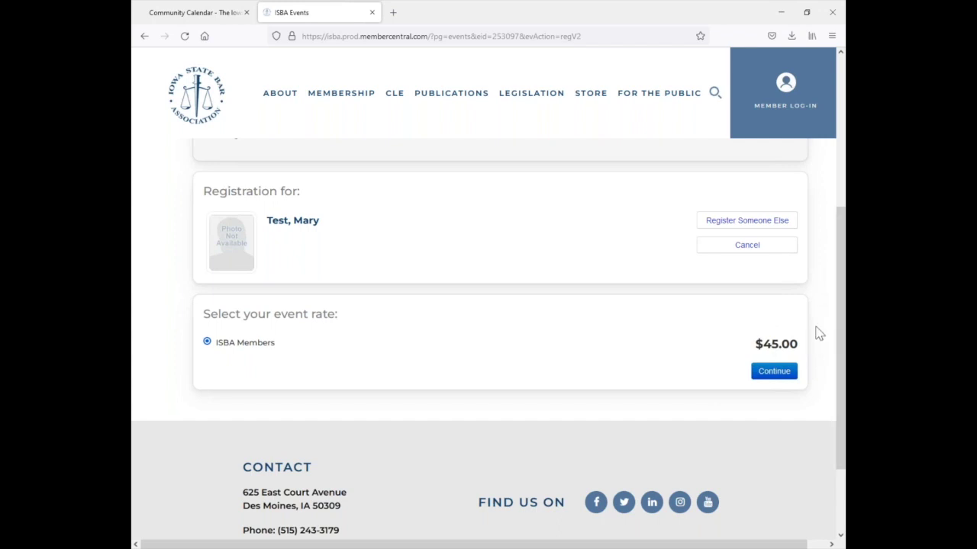
left_click(773, 372)
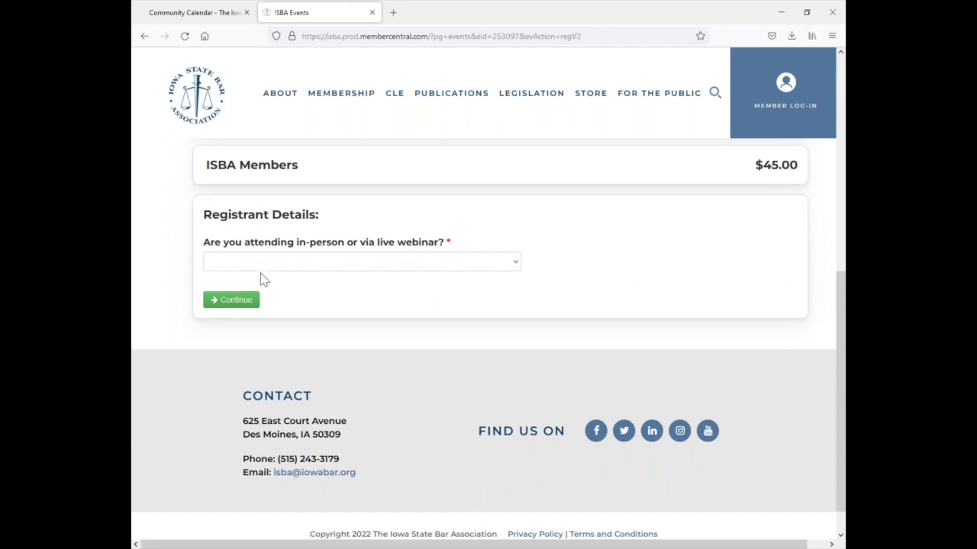
left_click(323, 264)
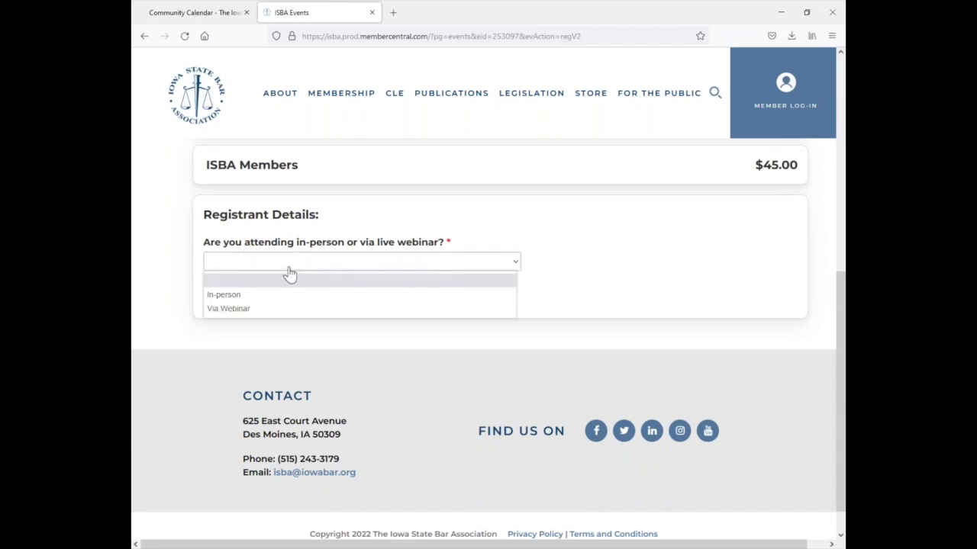
left_click(246, 300)
- Submit the in-person choice and scroll to the credit card Payment Information
left_click(233, 300)
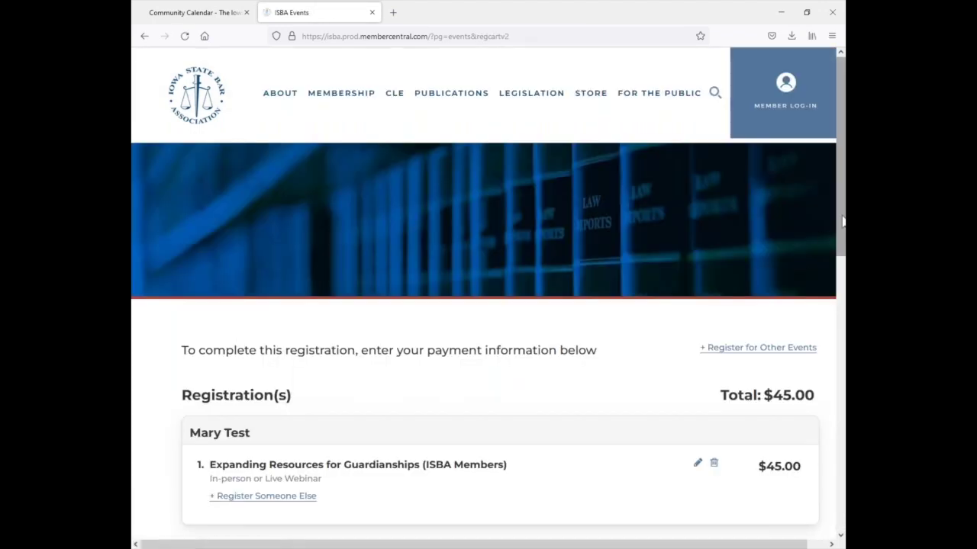
left_click_drag(839, 250, 835, 392)
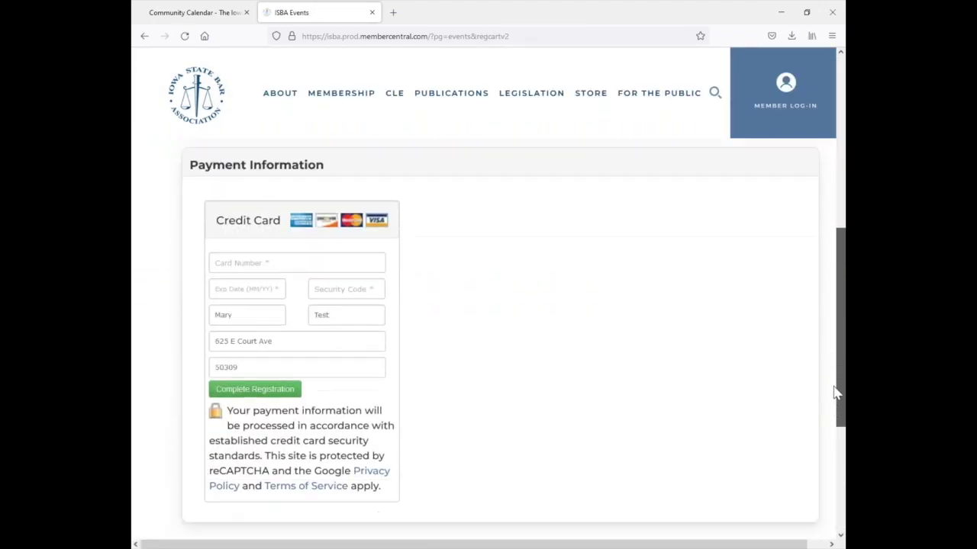